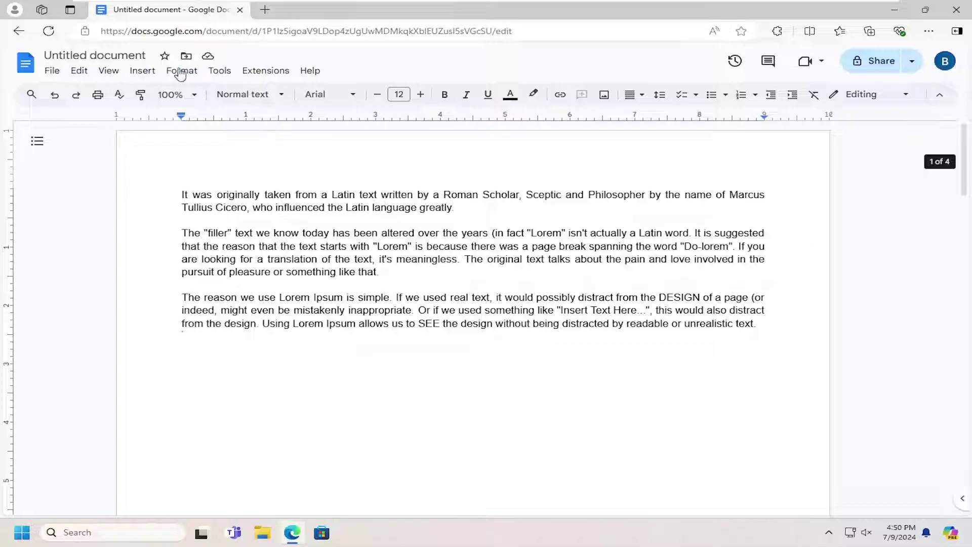
- Hide the document outline by unchecking Show outline in the View menu
left_click(109, 73)
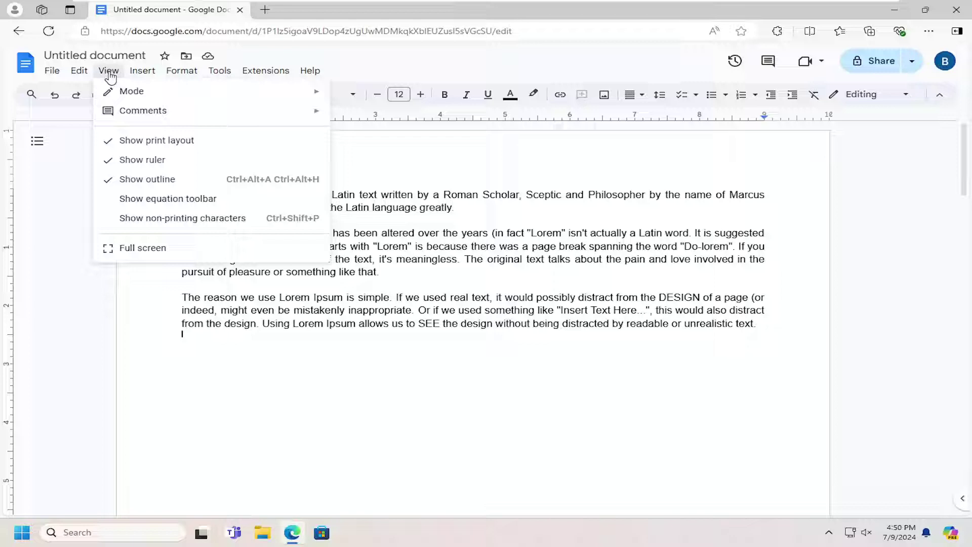
left_click(155, 187)
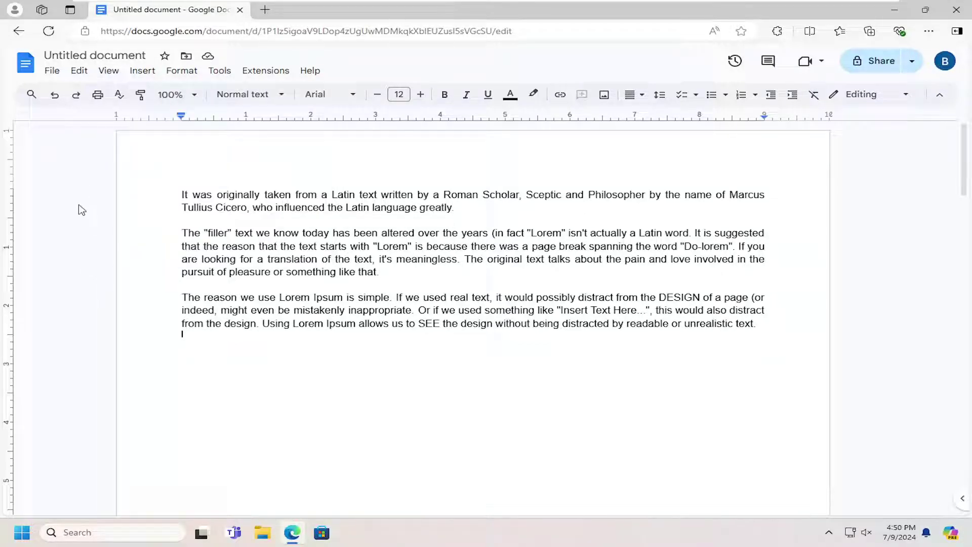
left_click(107, 71)
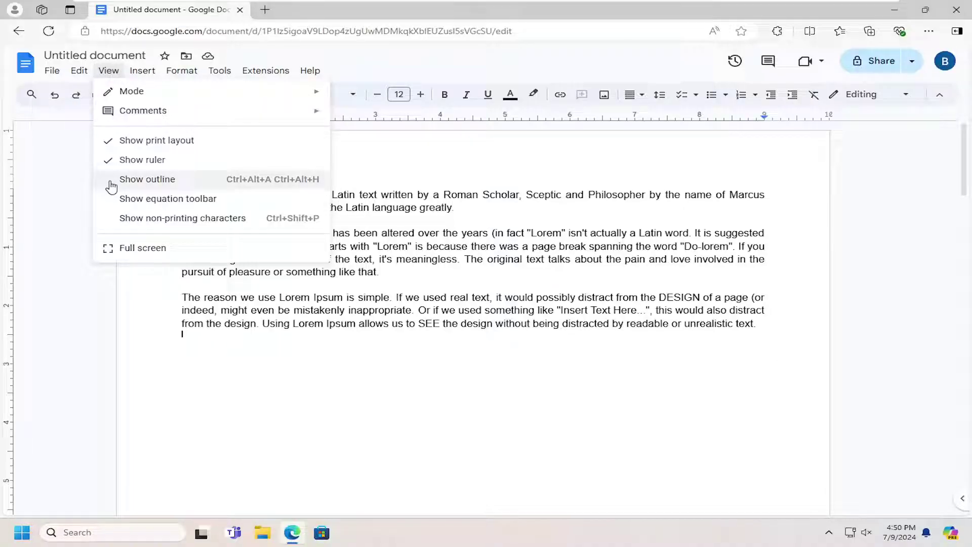
- Turn Show outline back on to display the empty Outline panel
left_click(111, 187)
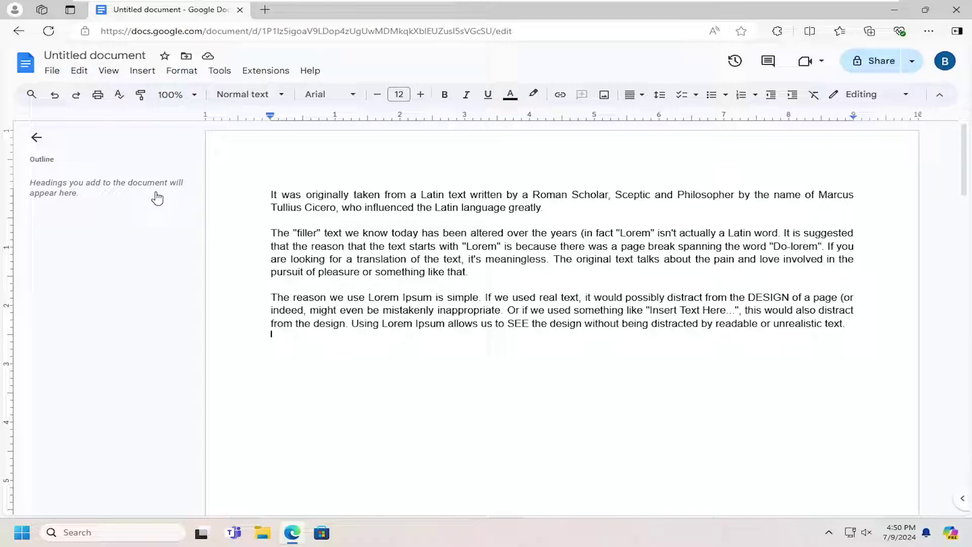
scroll(468, 274, "down", 5)
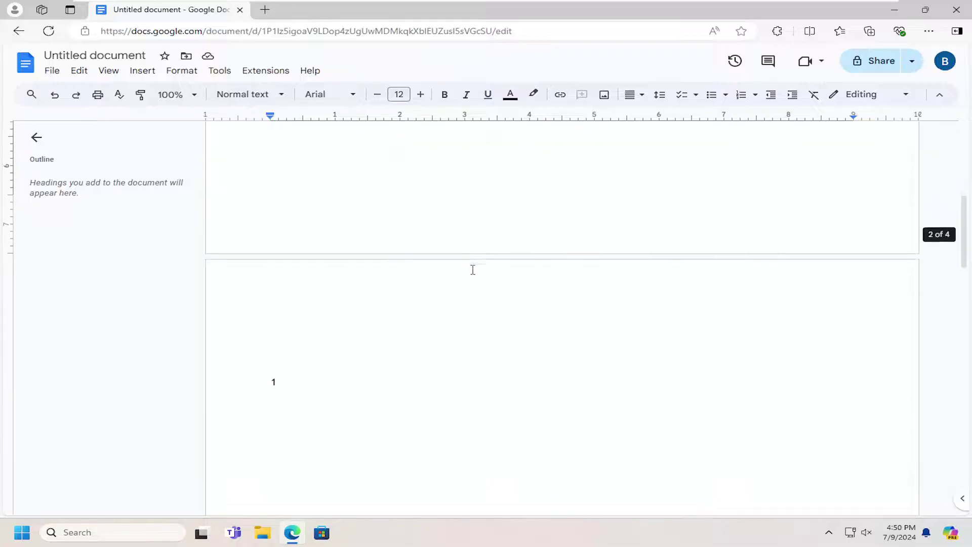
scroll(469, 280, "down", 3)
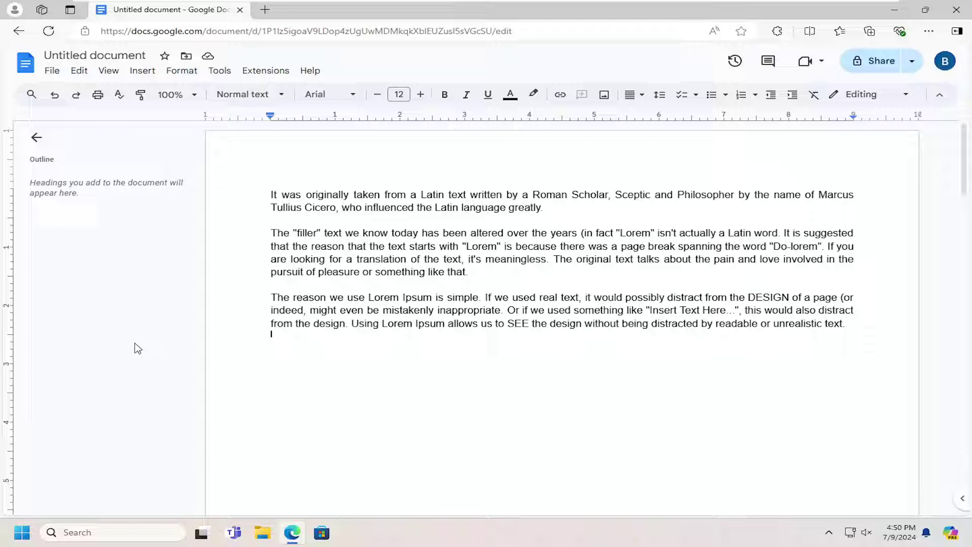
- Close the Outline panel with its back arrow, restoring the full-width text
left_click(34, 137)
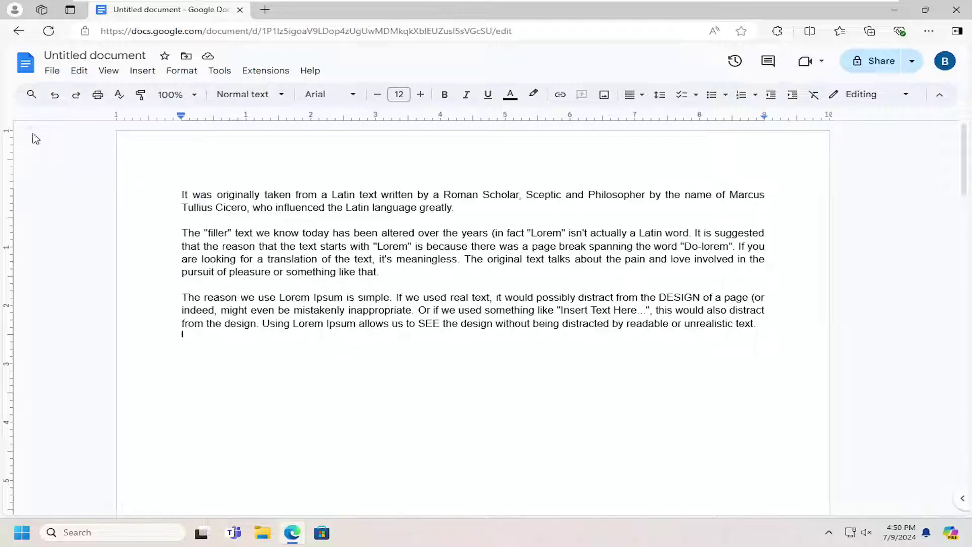